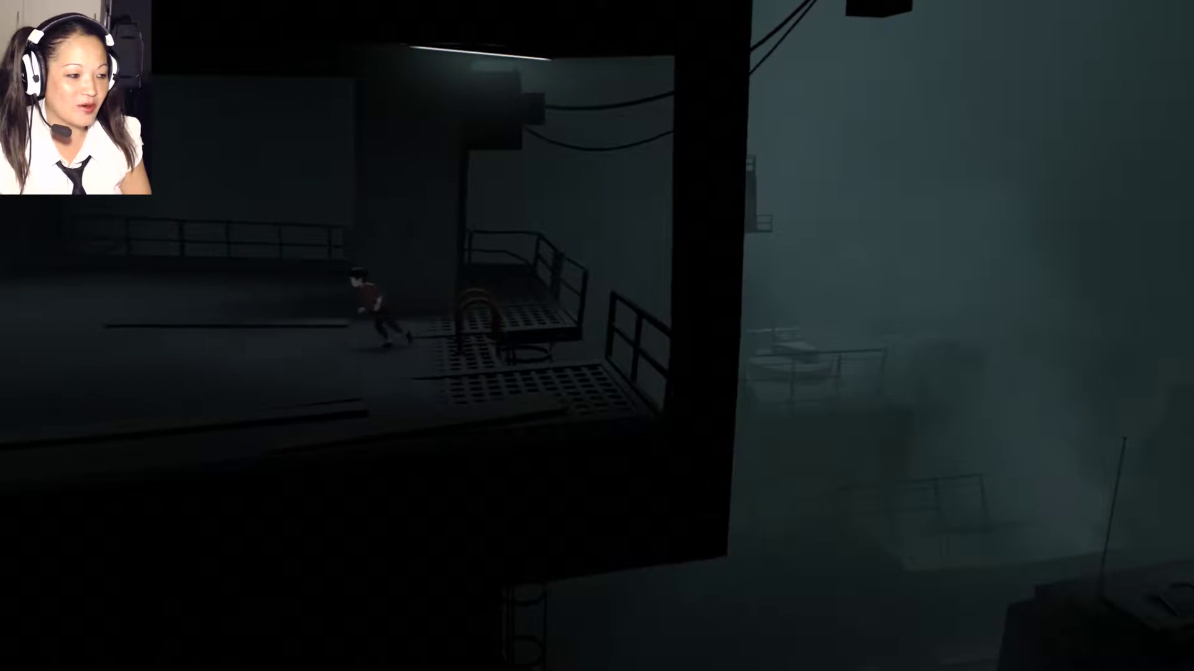
key("Right")
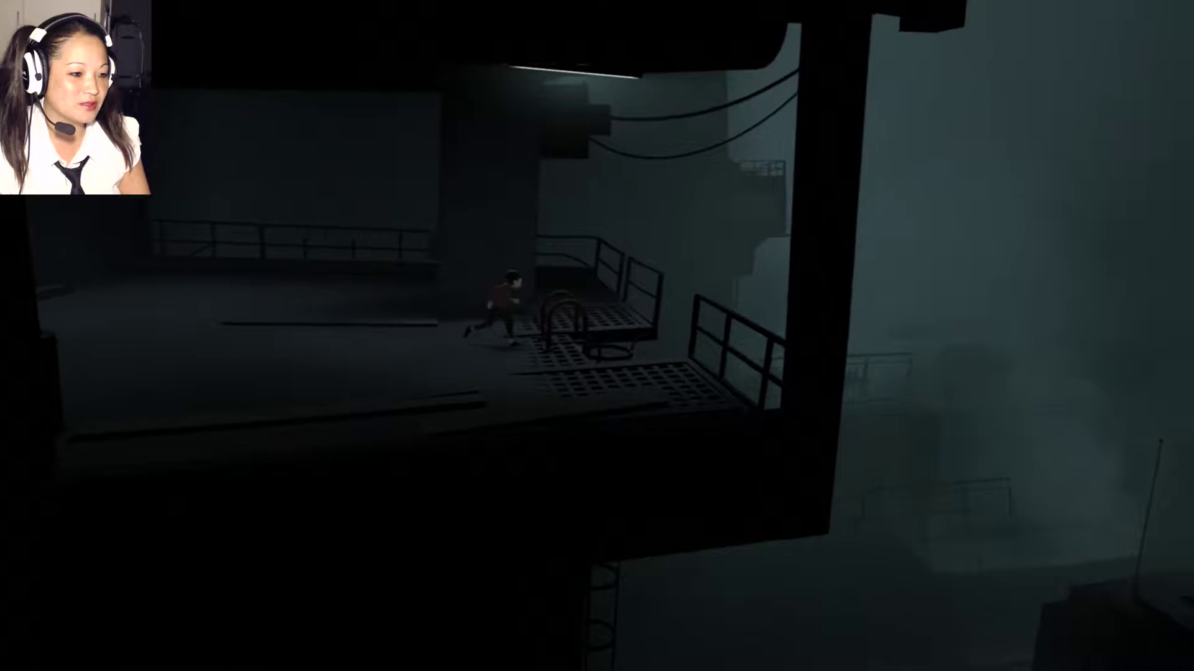
key("Right")
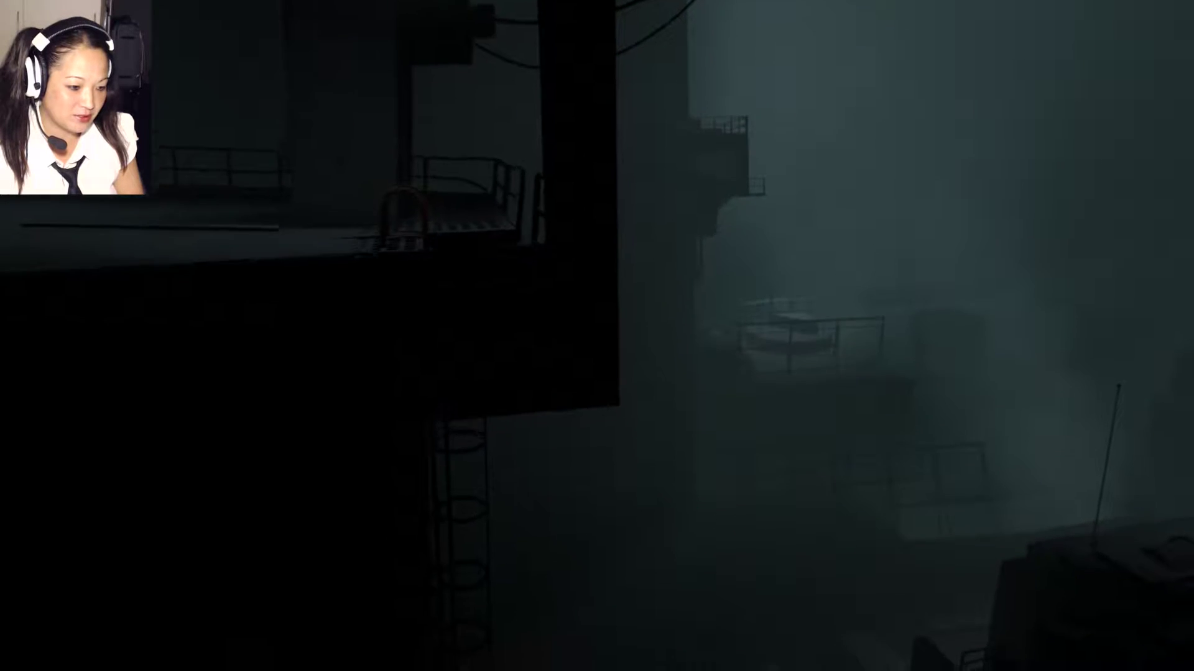
key("Down")
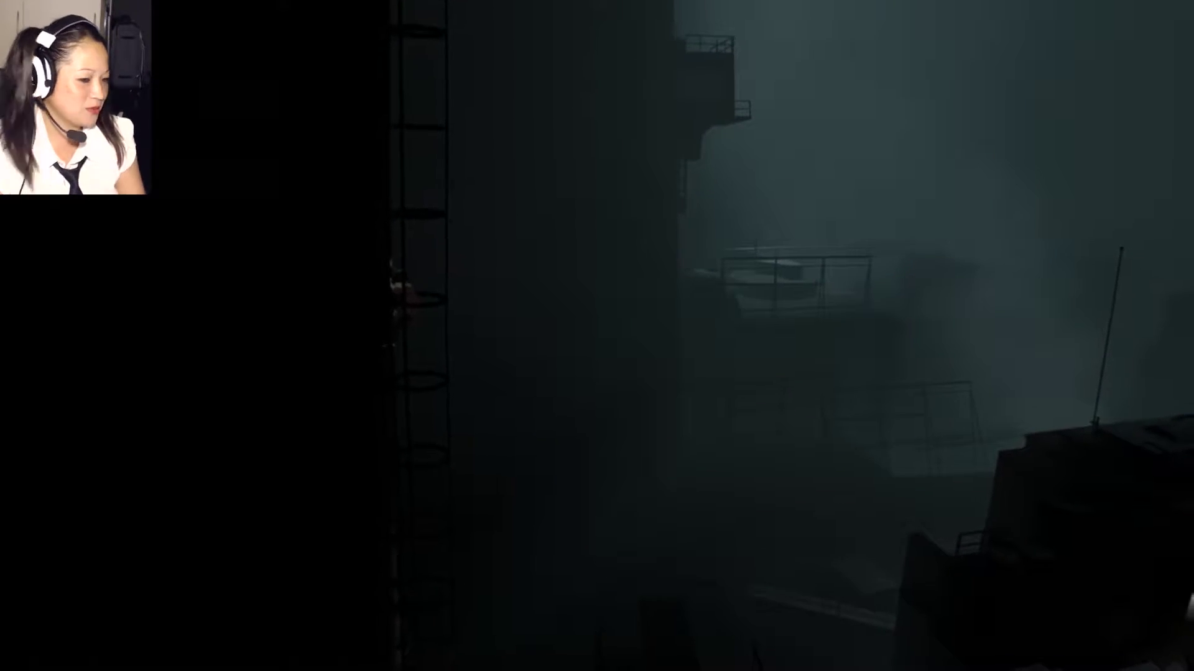
key("Down")
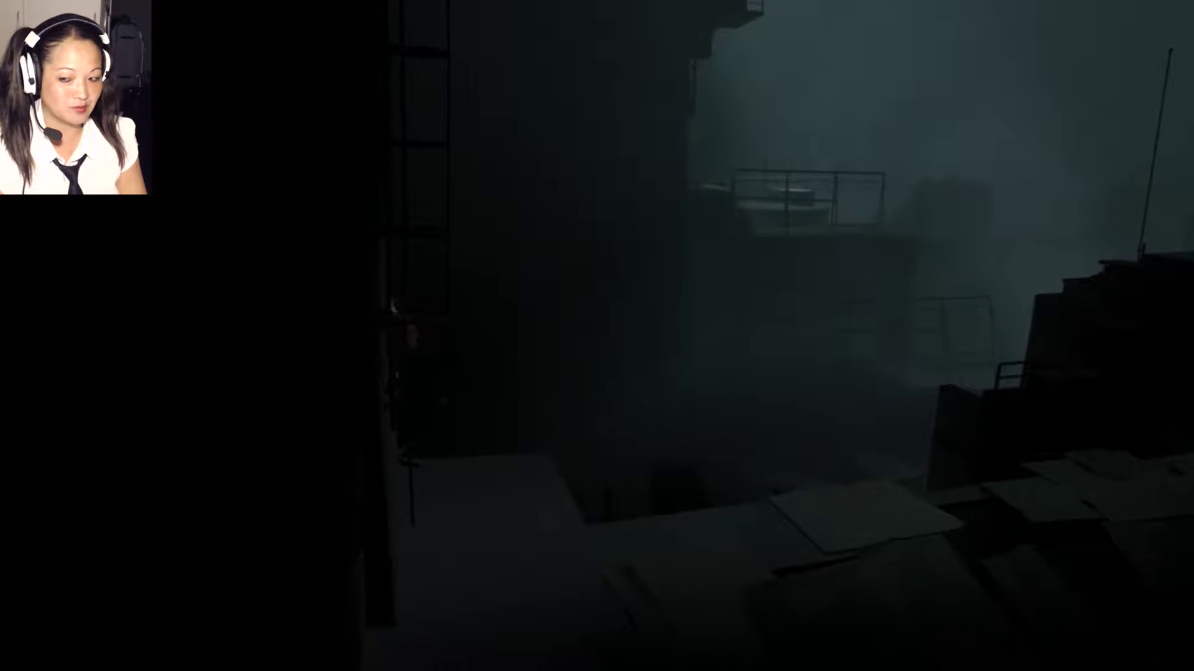
key("Down")
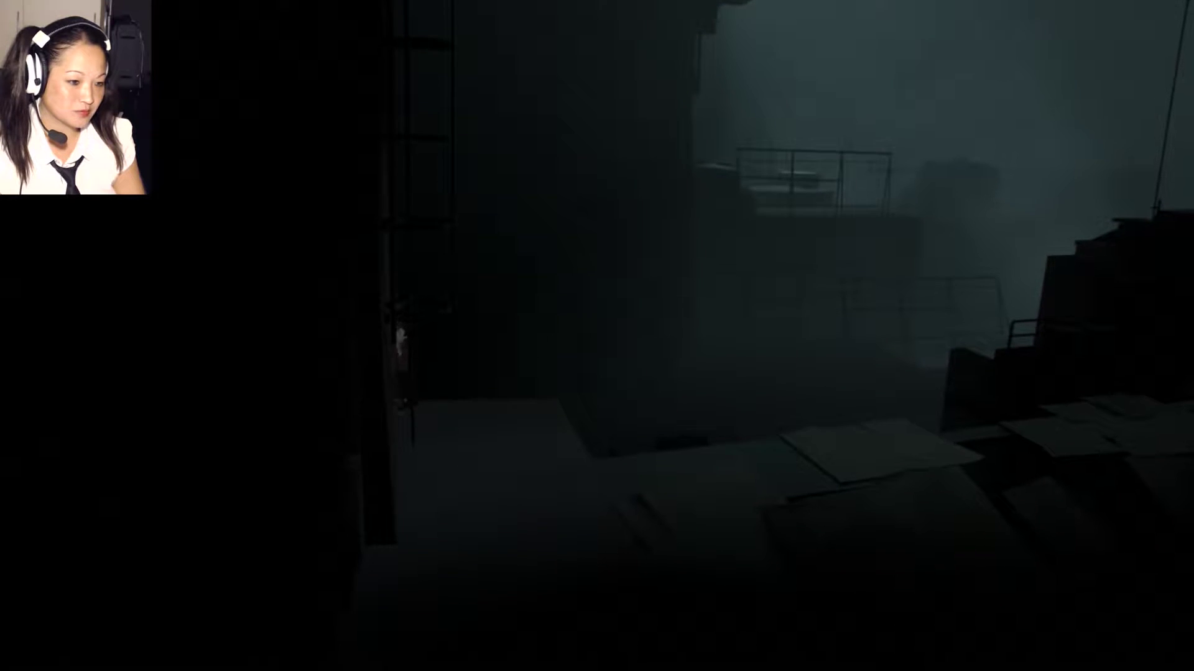
key("Down")
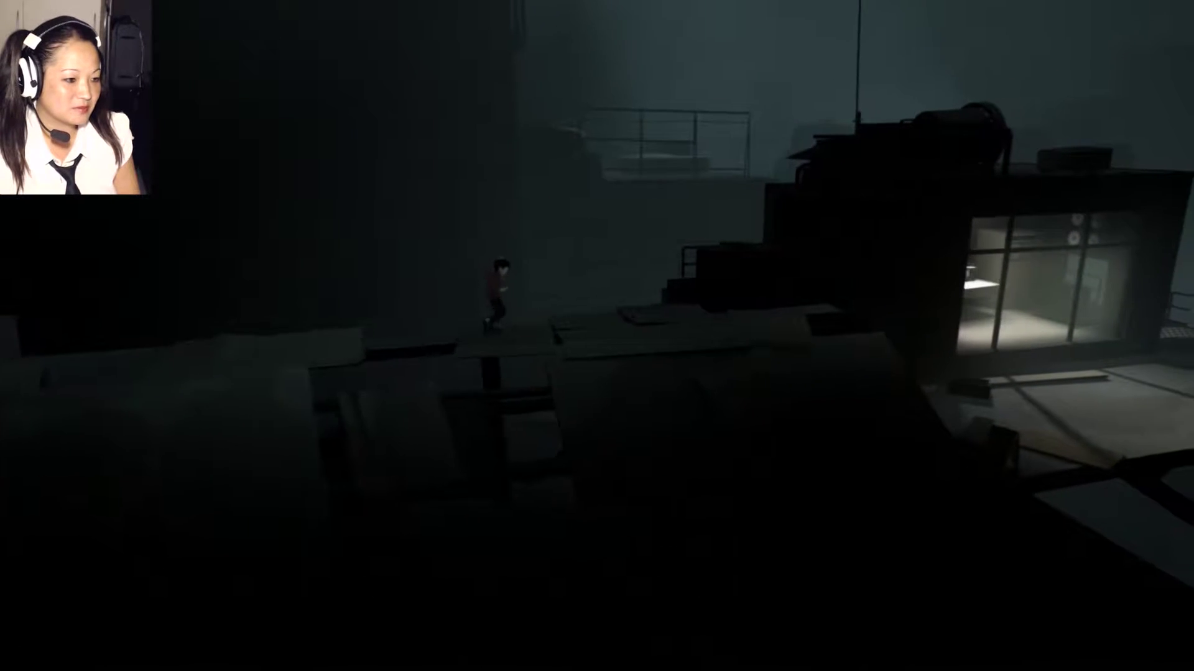
key("Right")
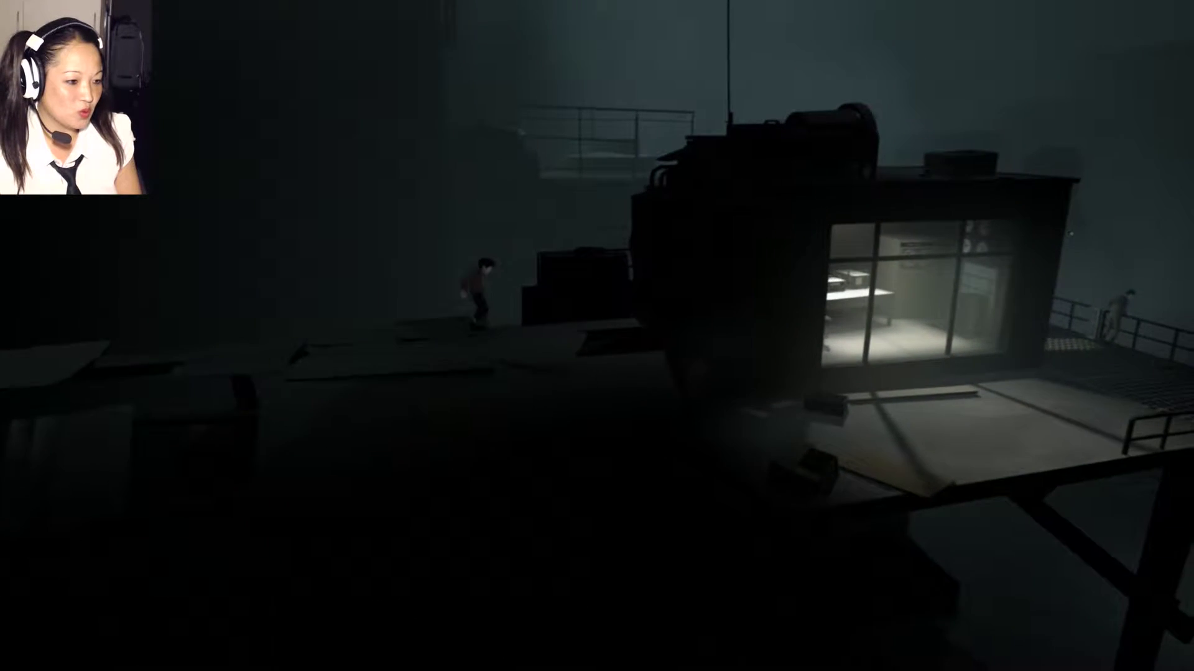
key("Right")
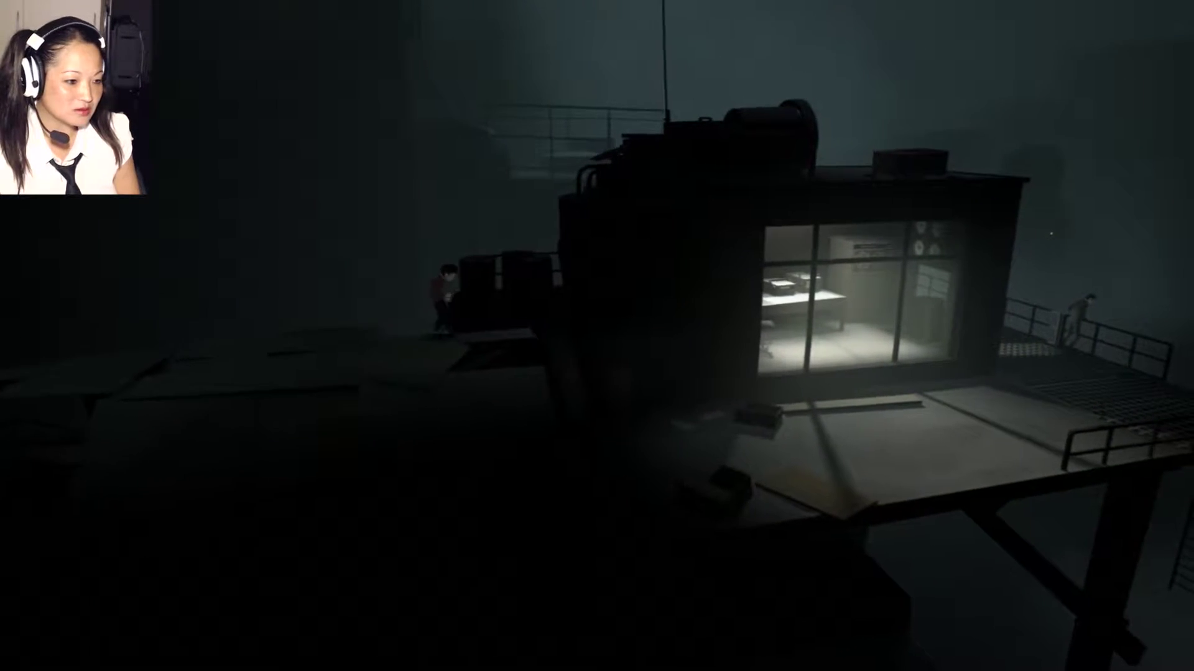
key("Right")
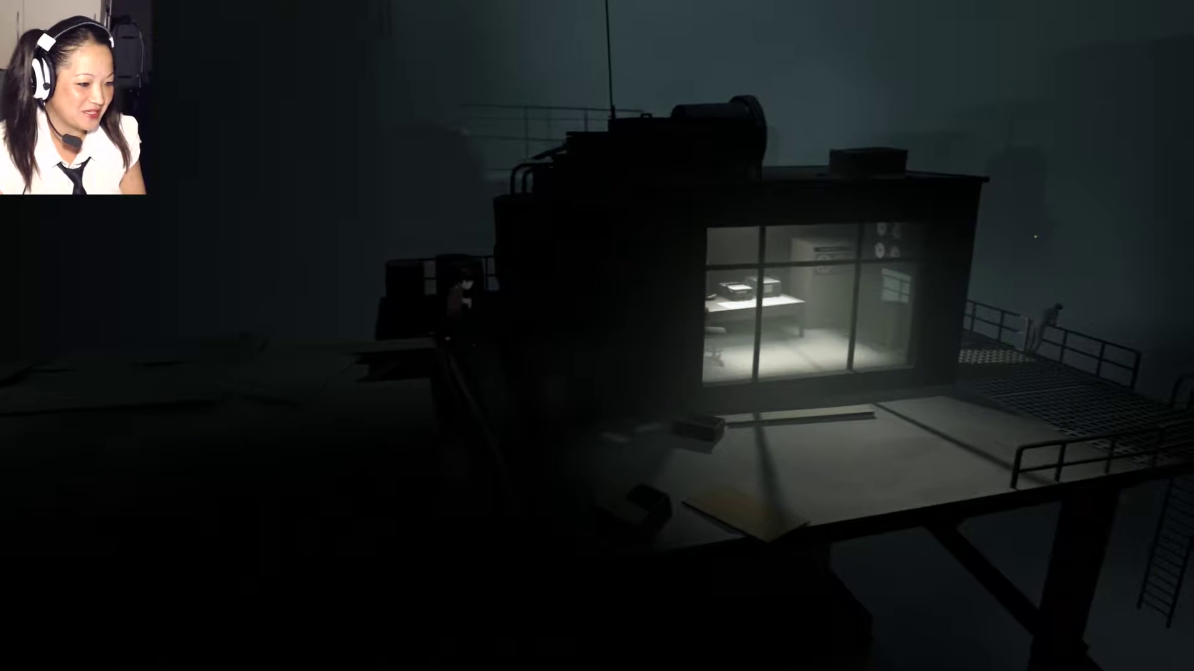
key("Right")
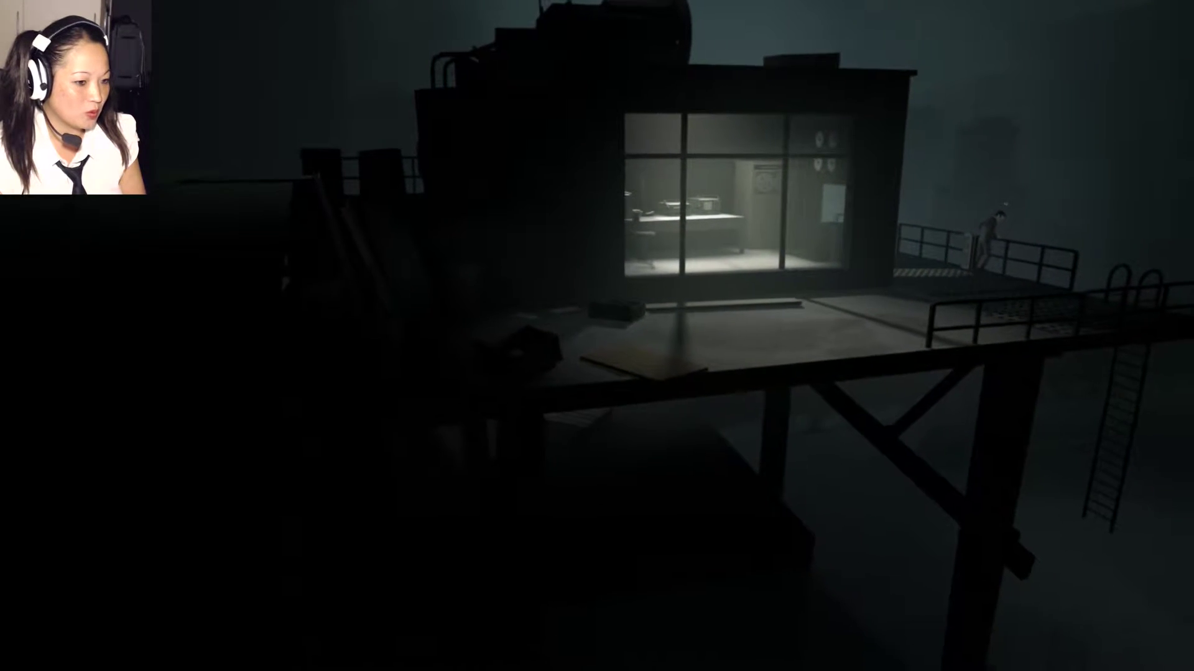
key("Right")
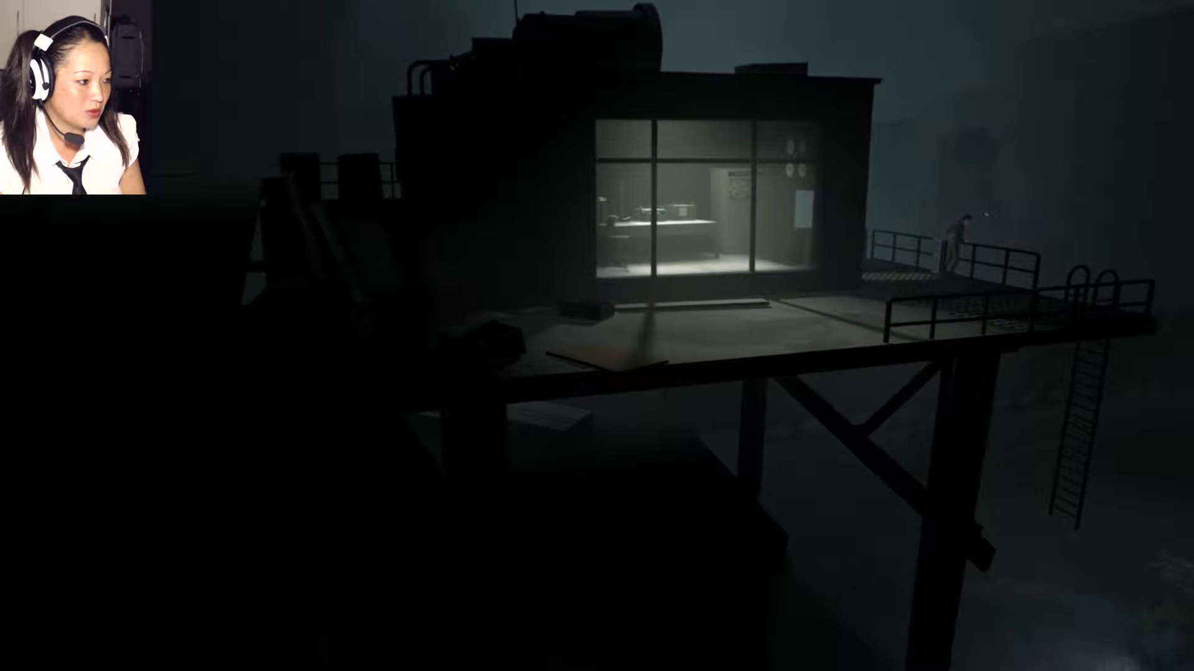
key("Right")
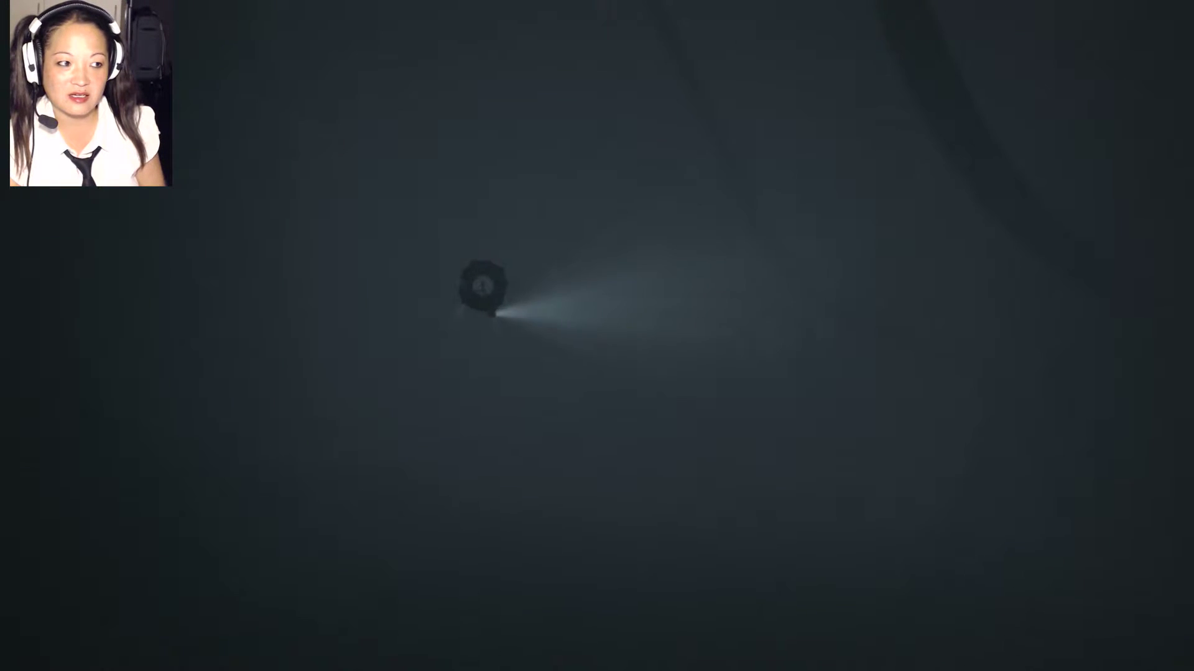
key("Left")
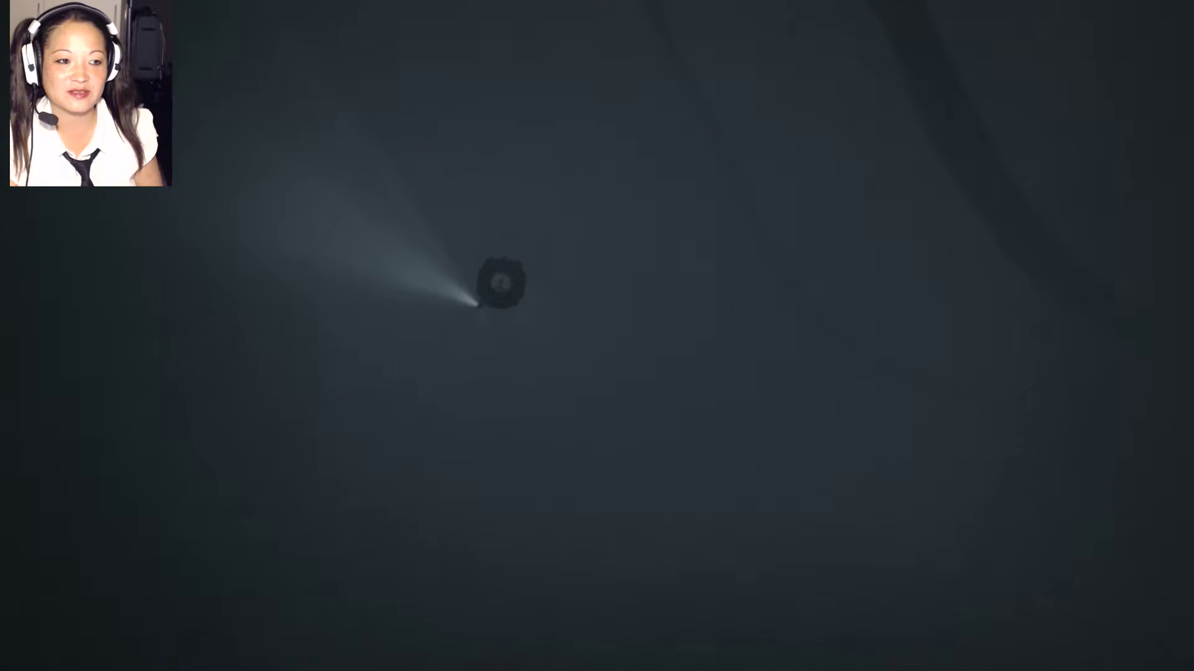
key("Right")
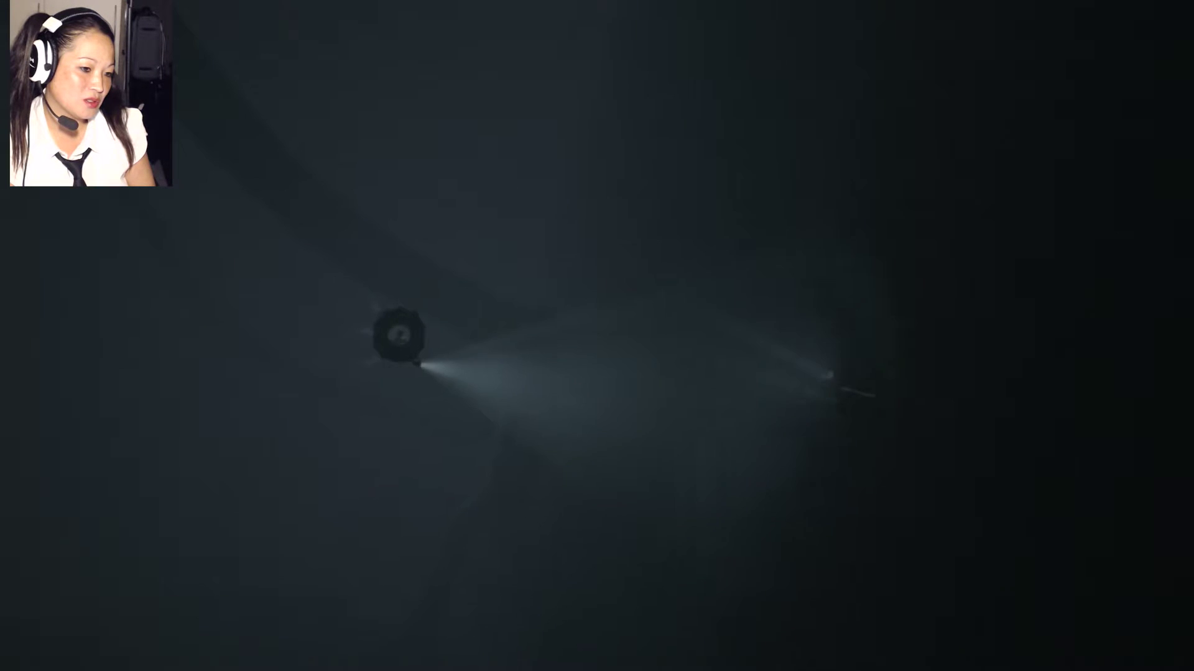
key("Right")
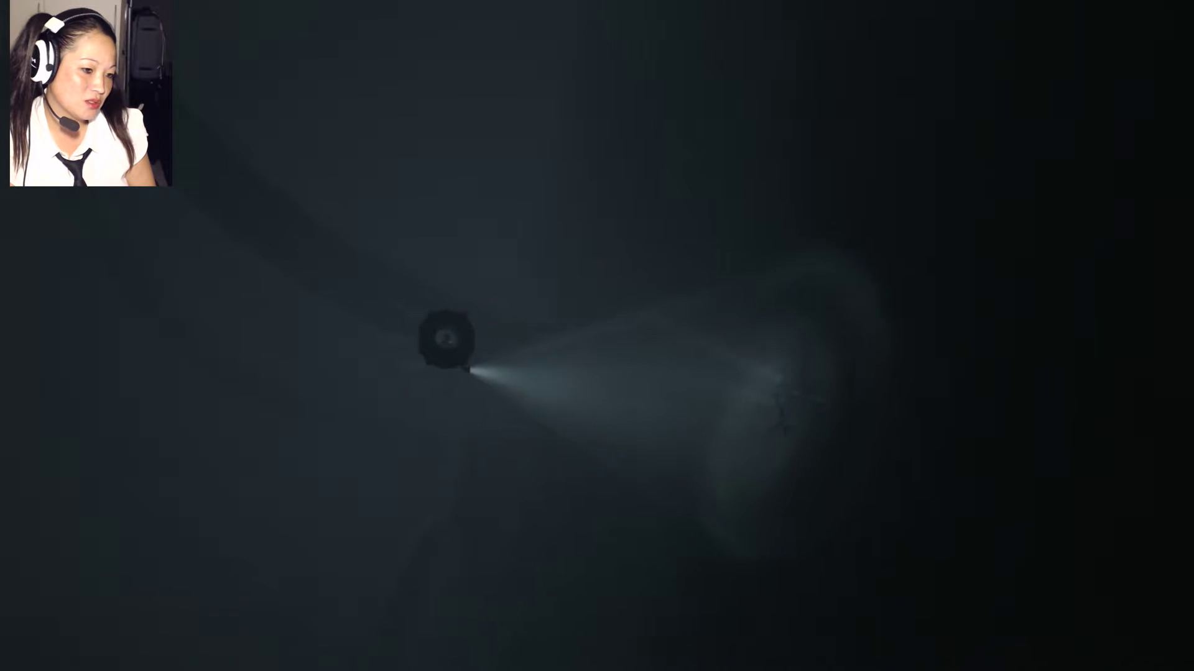
key("Right")
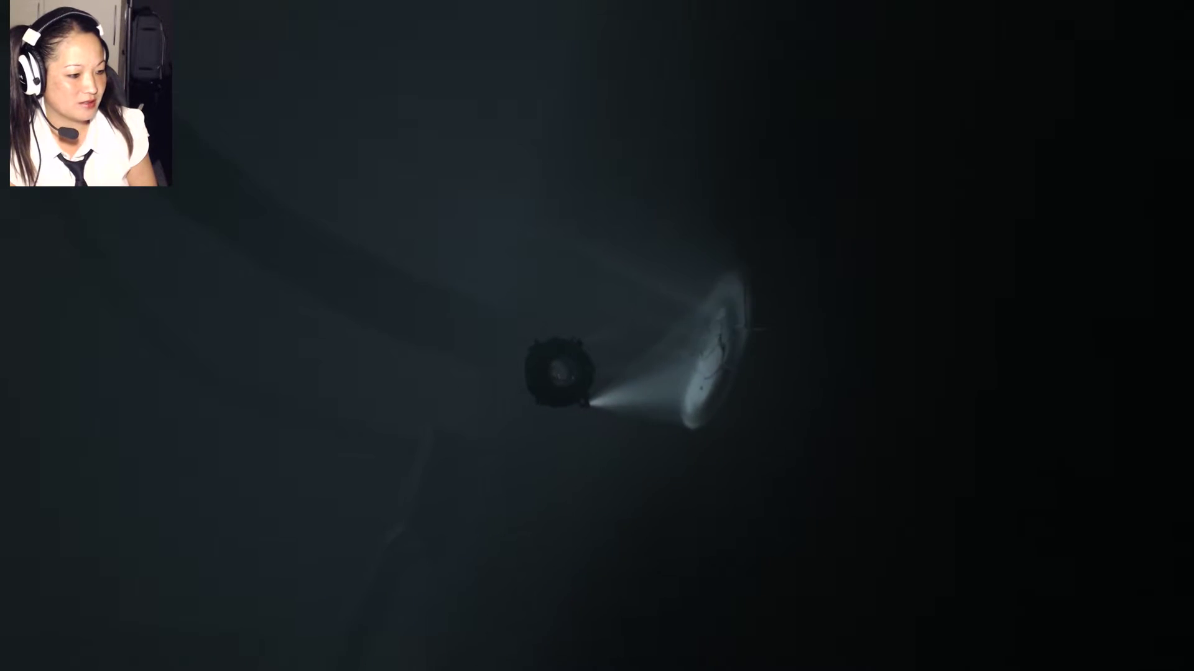
key("Left")
key("Down")
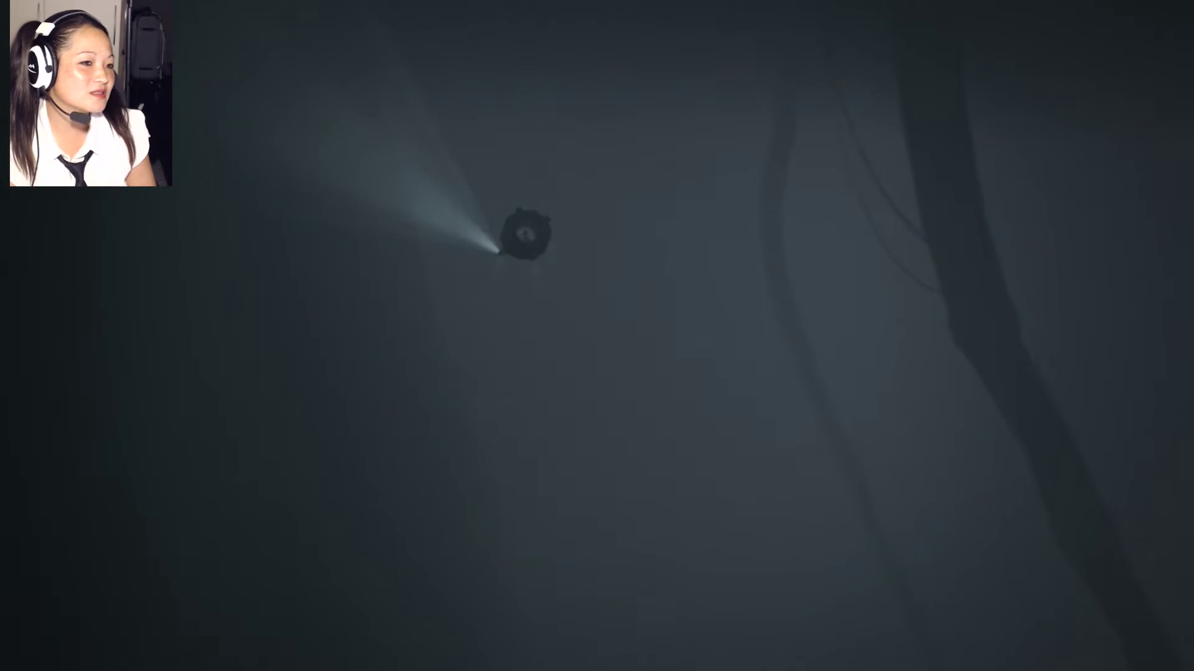
key("Right")
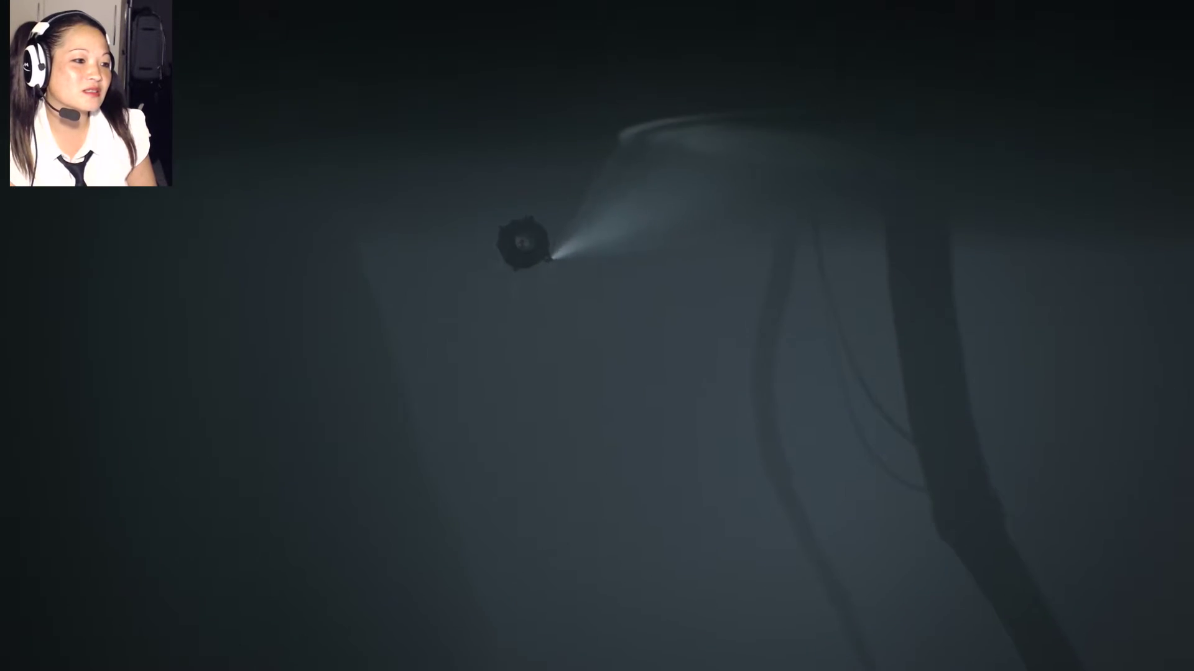
key("Up")
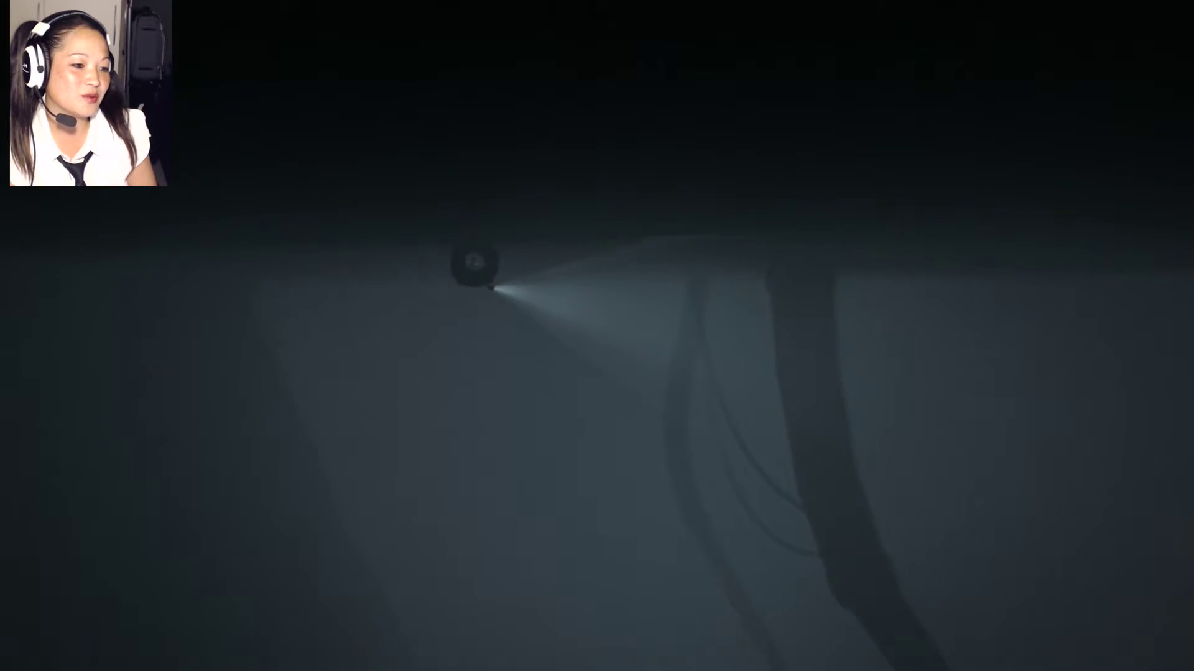
key("Right")
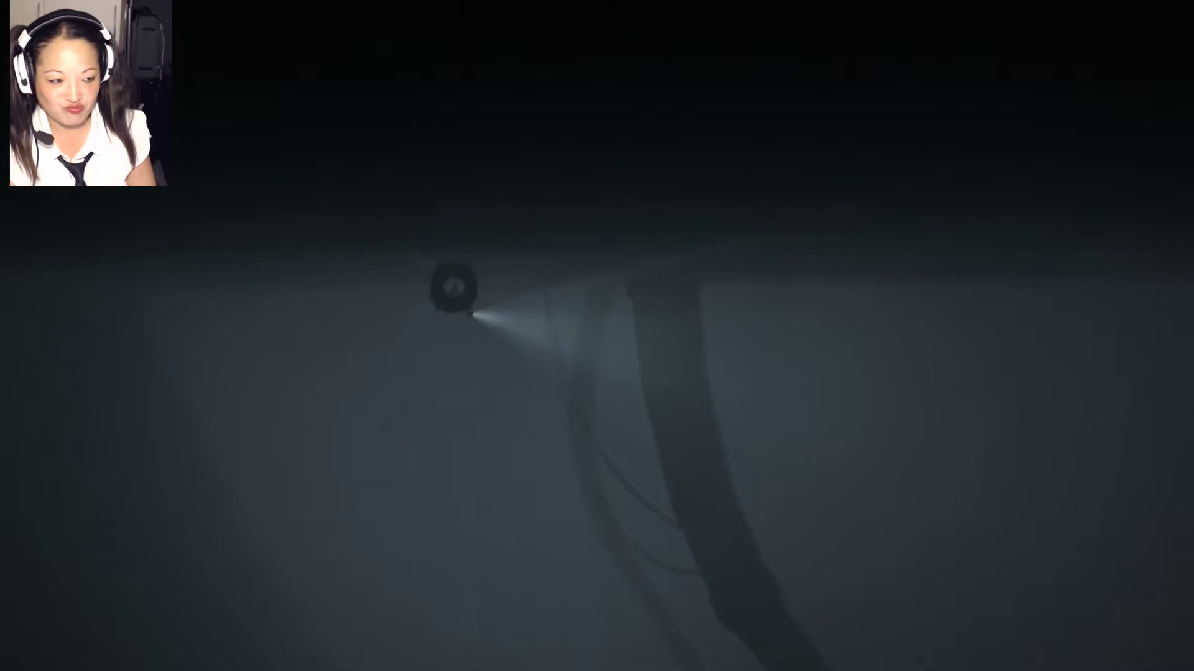
key("Right")
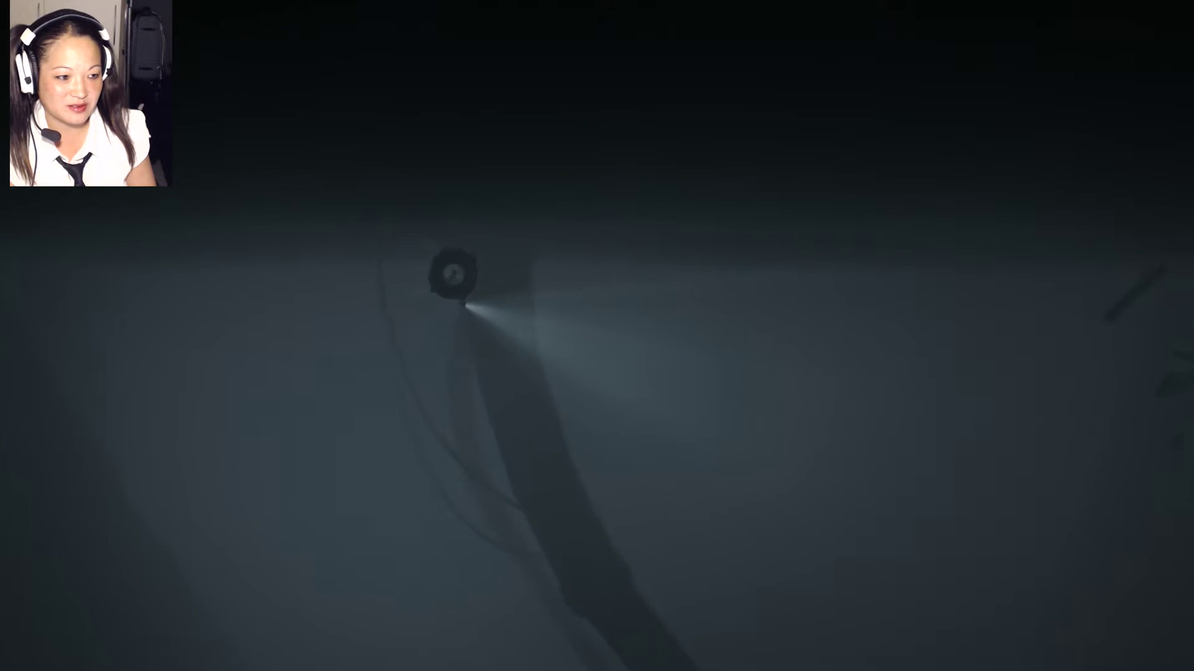
key("Right")
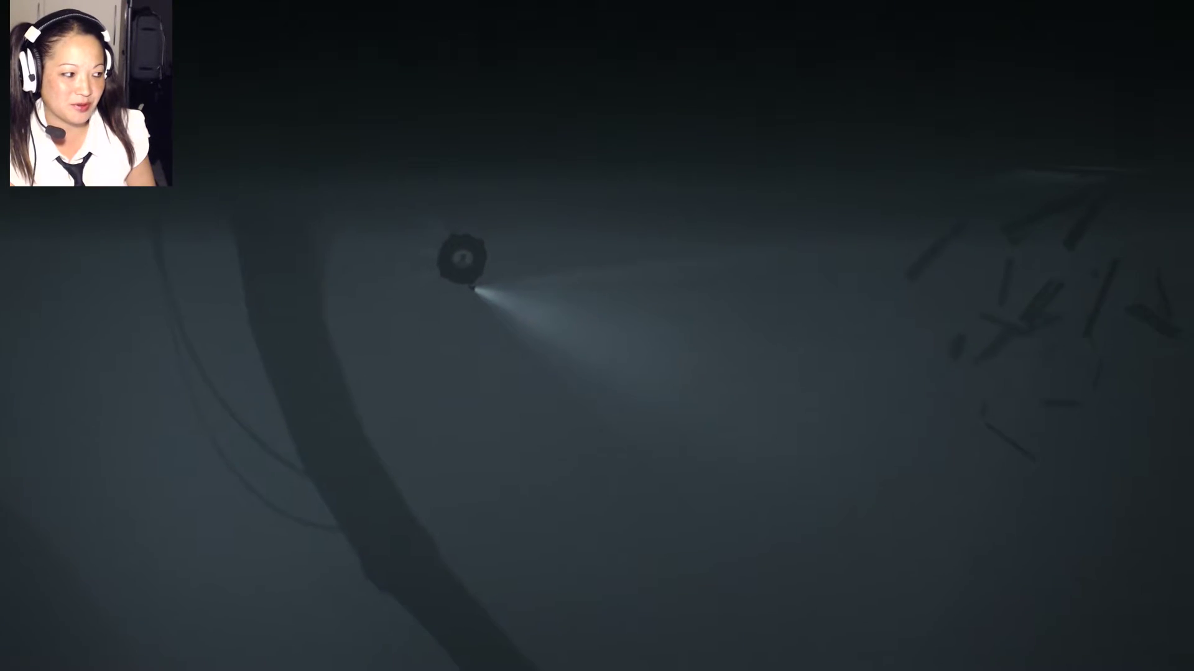
key("Right")
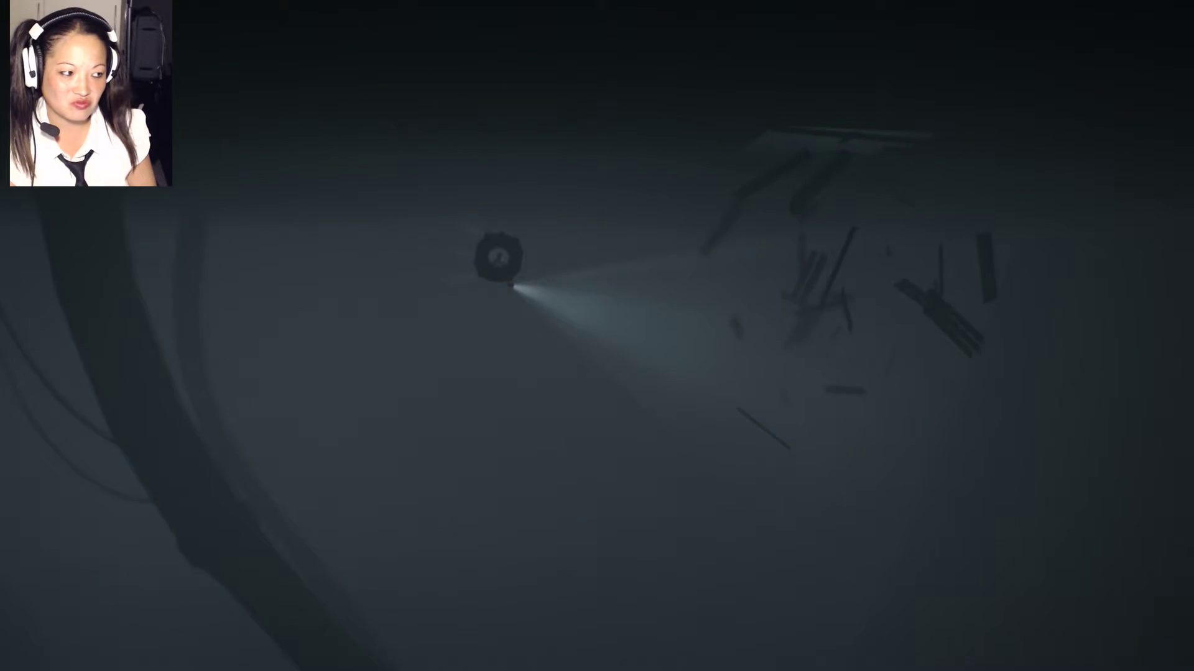
key("Right")
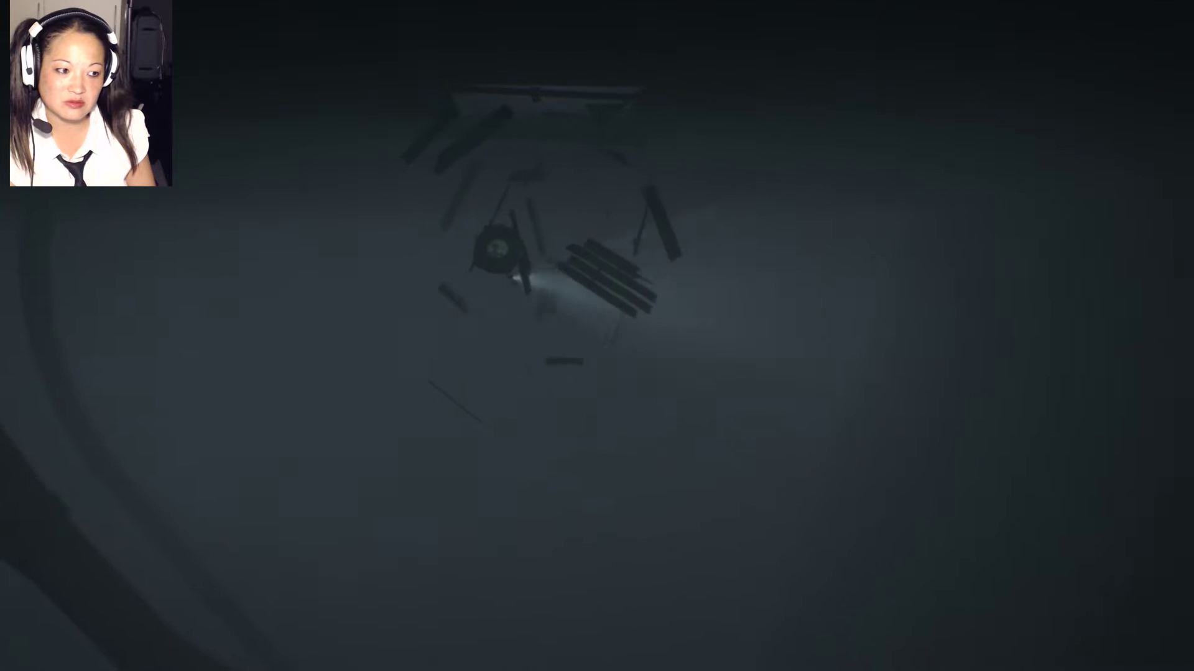
key("Down")
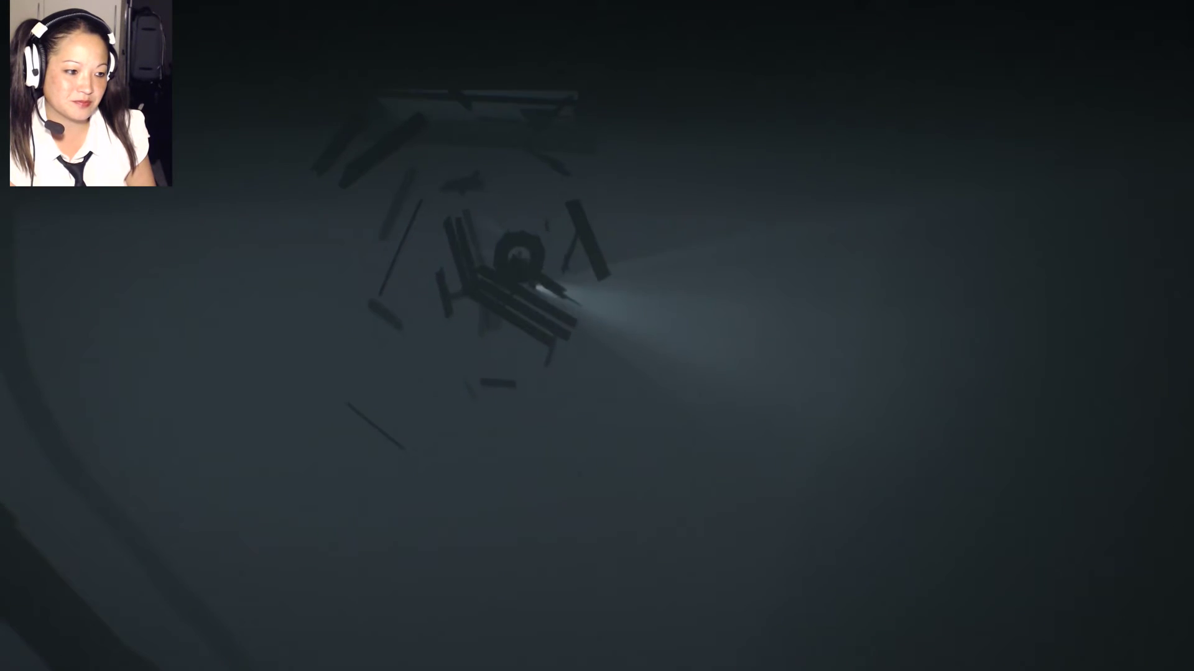
key("Right")
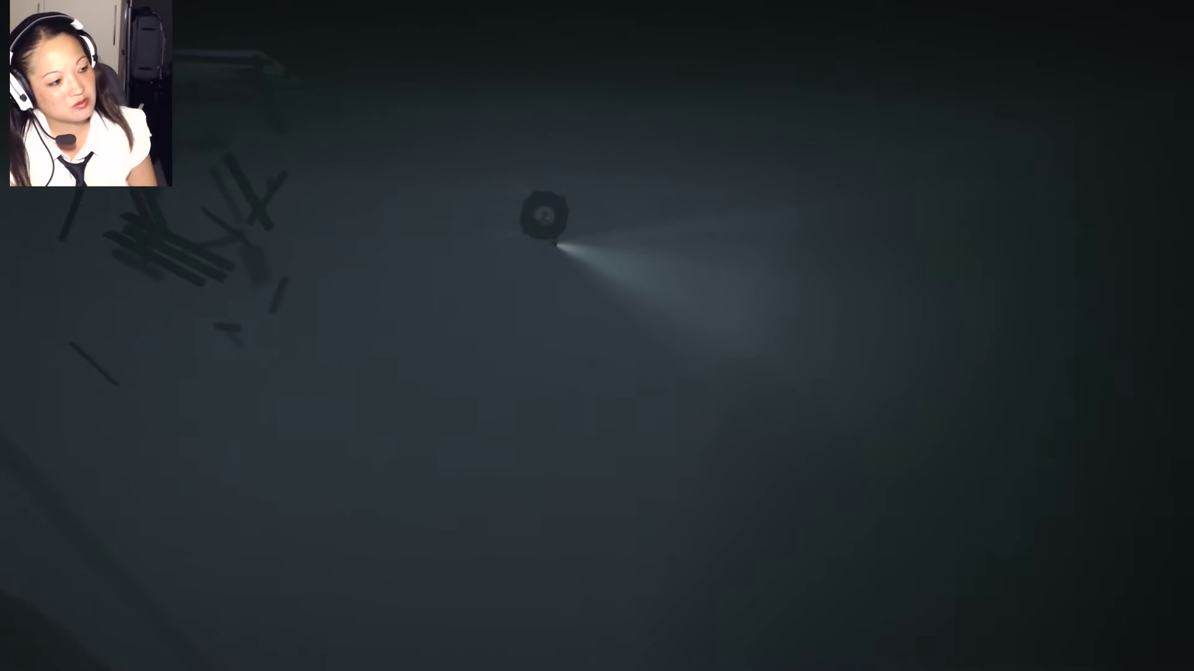
key("Right")
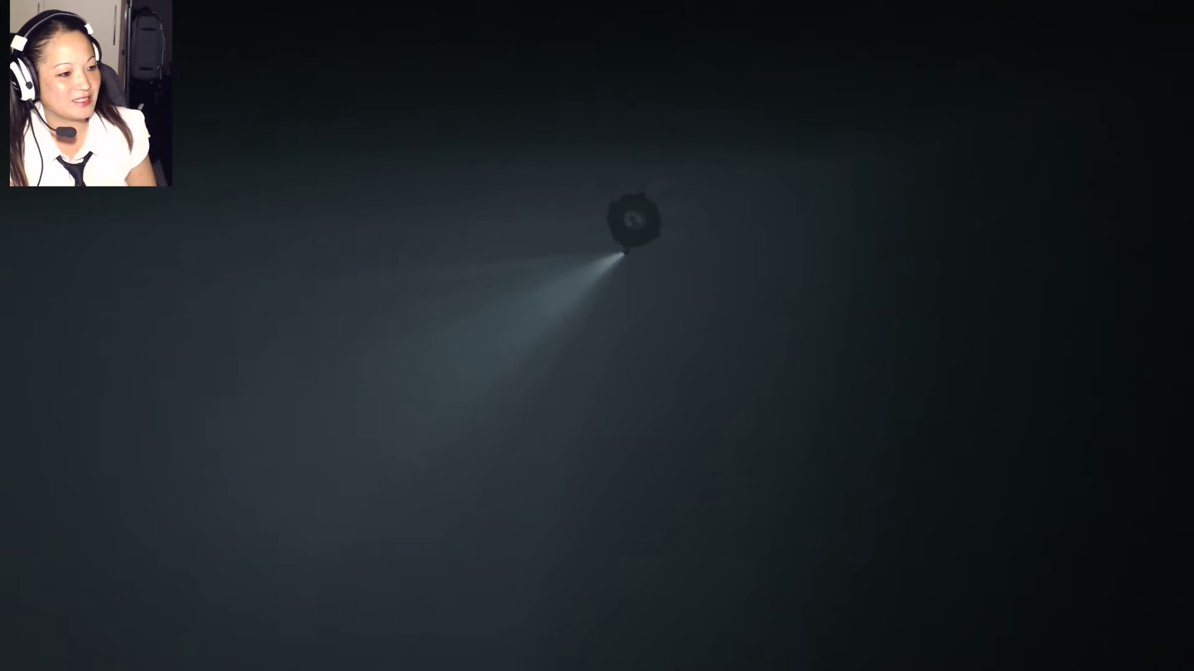
key("Right")
key("Left")
key("Left")
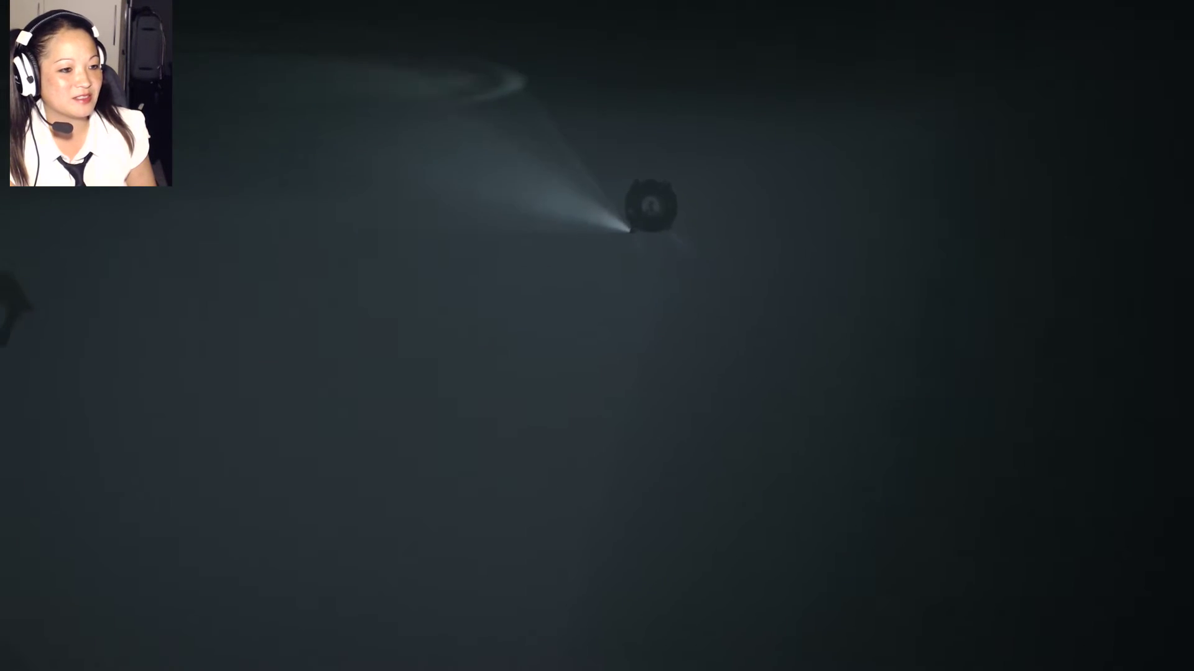
key("Left")
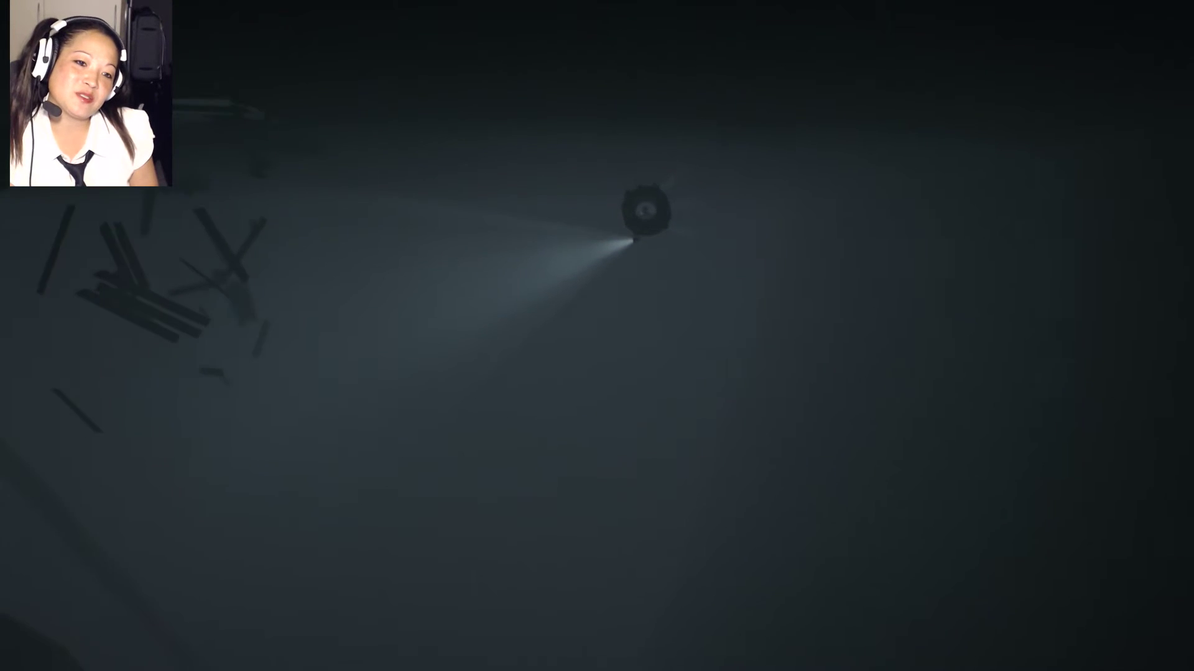